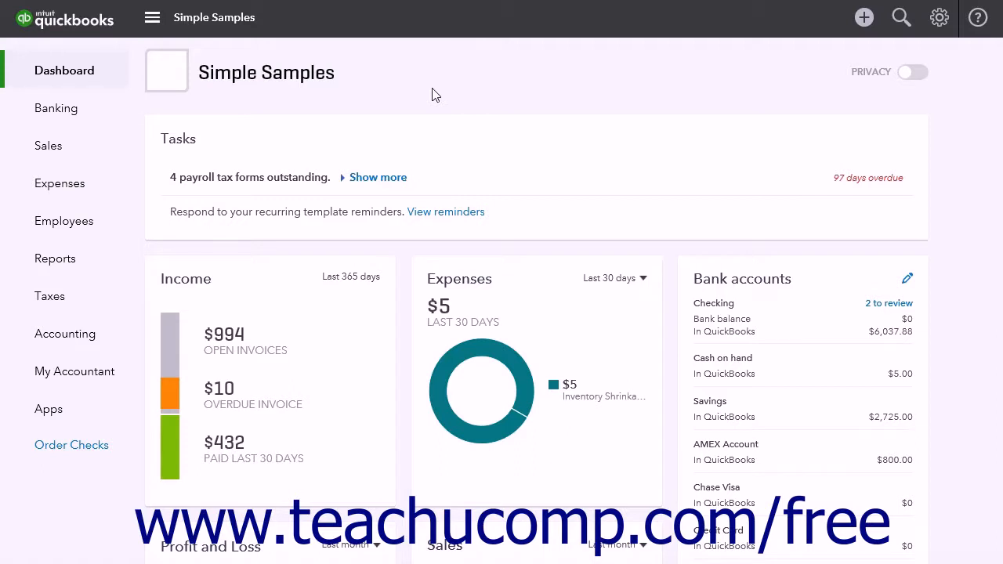
# Create a new invoice and select the individual customer whose company is Sally's Stuff
pyautogui.click(862, 16)
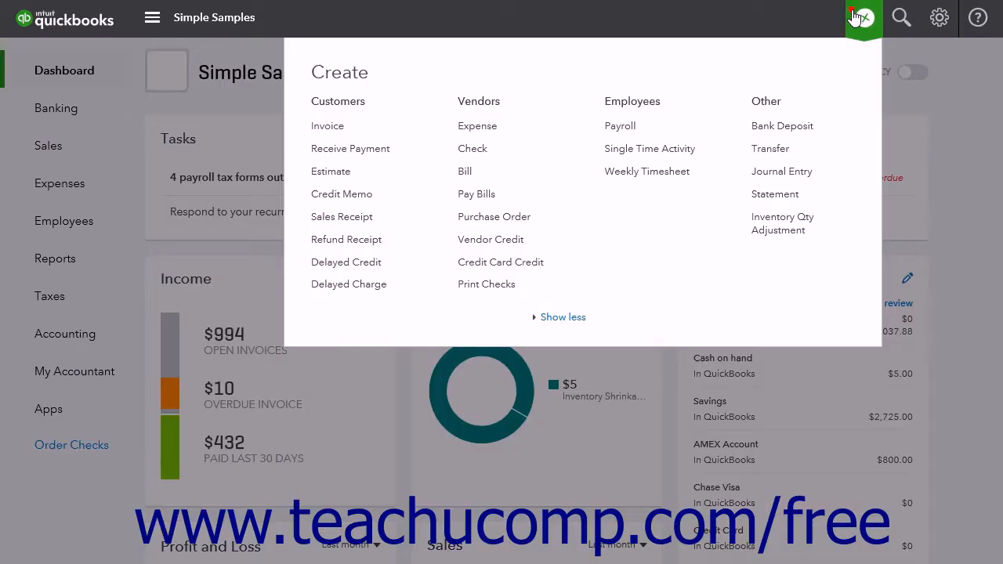
pyautogui.click(329, 127)
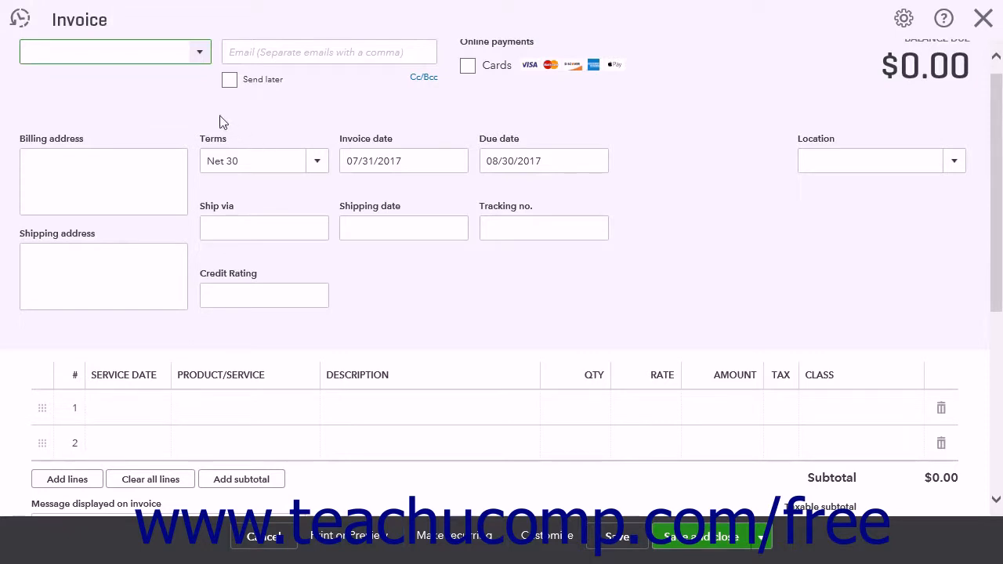
pyautogui.click(200, 57)
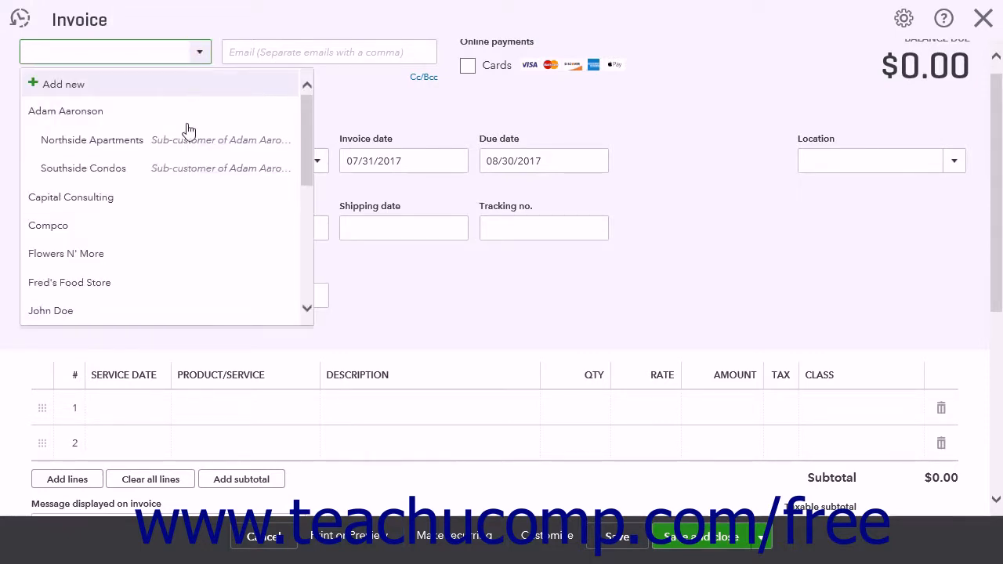
pyautogui.scroll(-2, 180, 198)
pyautogui.scroll(-2, 180, 198)
pyautogui.click(100, 300)
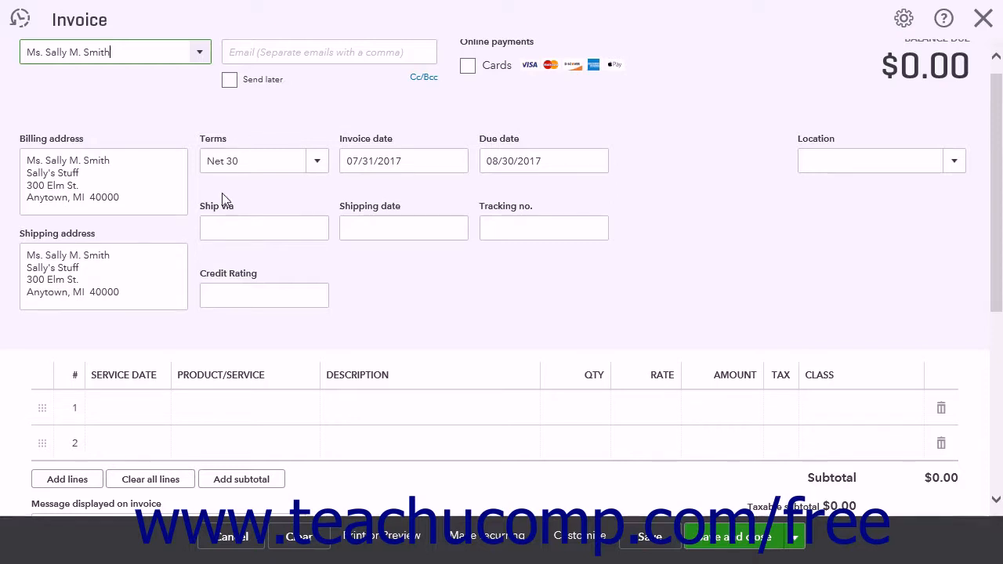
# Add the Late Charge item as the product/service on the first line of the invoice
pyautogui.click(211, 413)
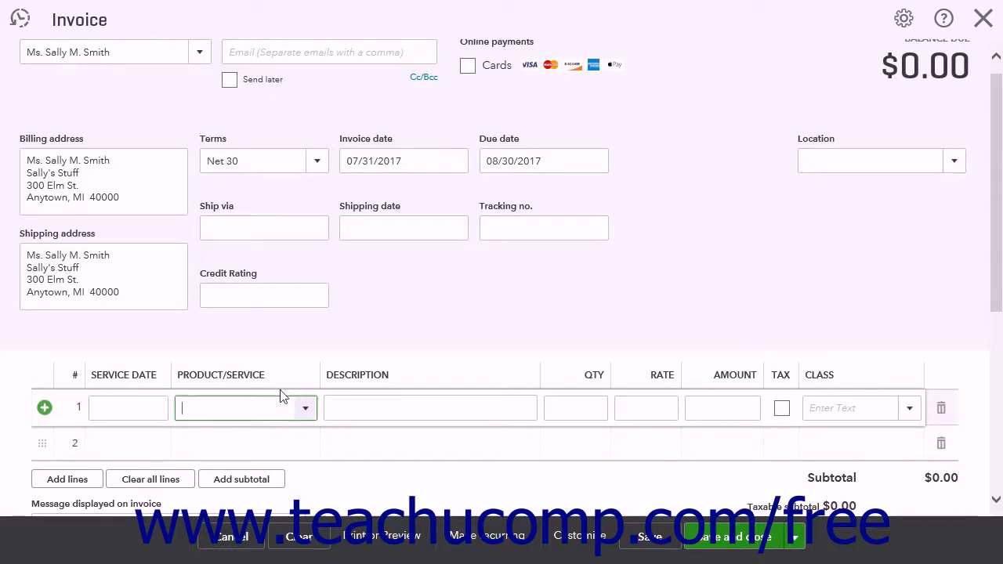
pyautogui.click(308, 408)
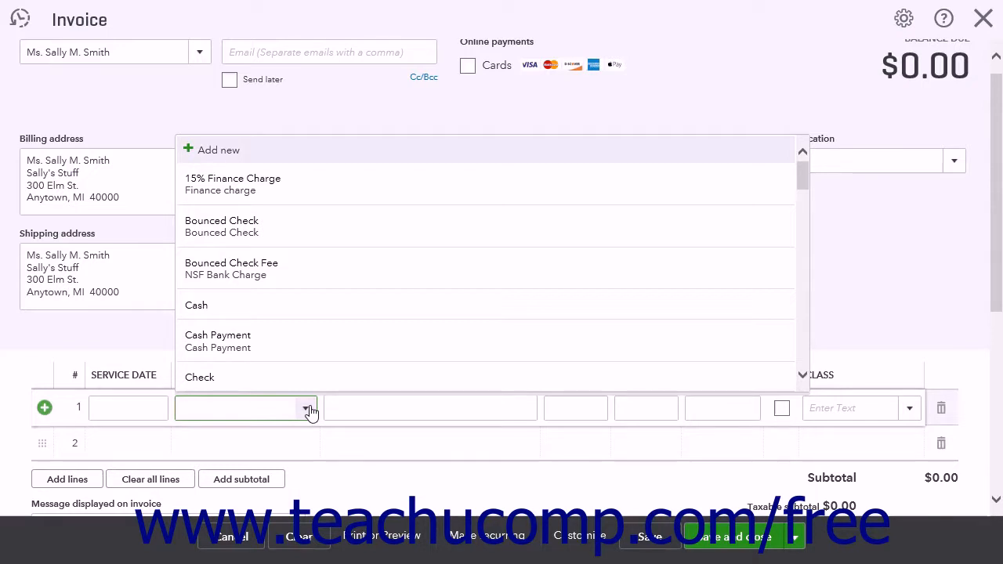
pyautogui.scroll(-5, 313, 341)
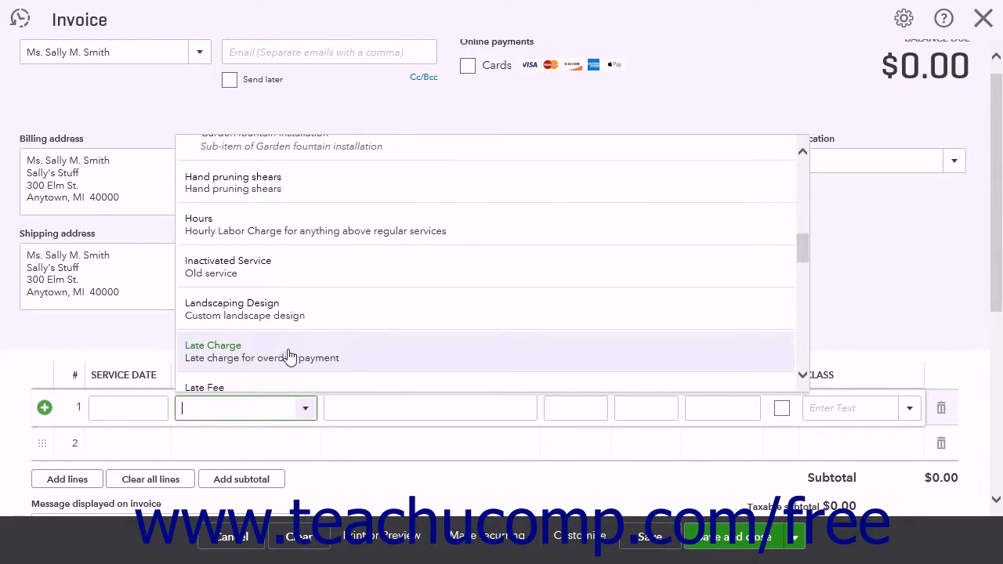
pyautogui.click(286, 349)
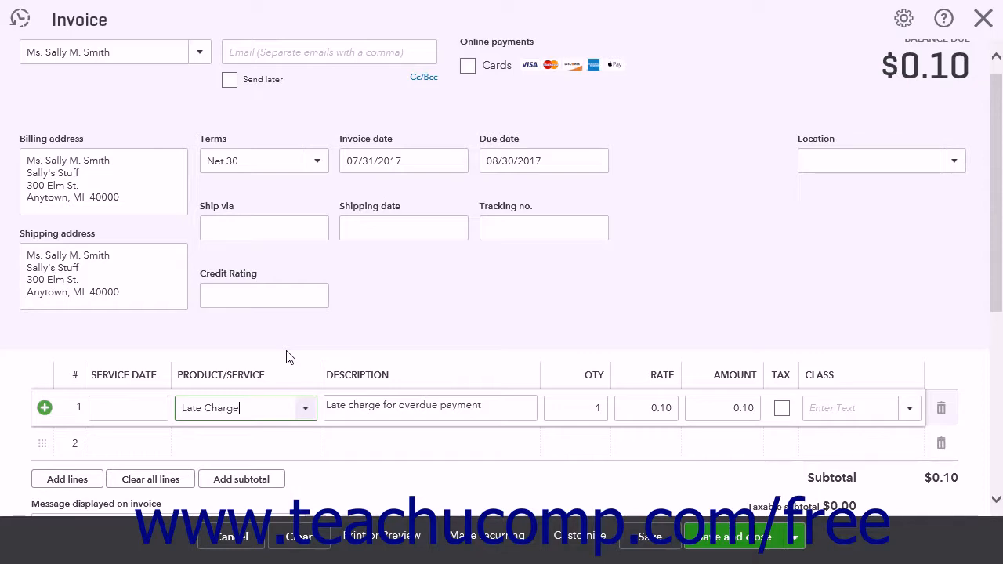
# Set the Late Charge line's quantity to 100, keeping the default rate
pyautogui.scroll(-4, 365, 317)
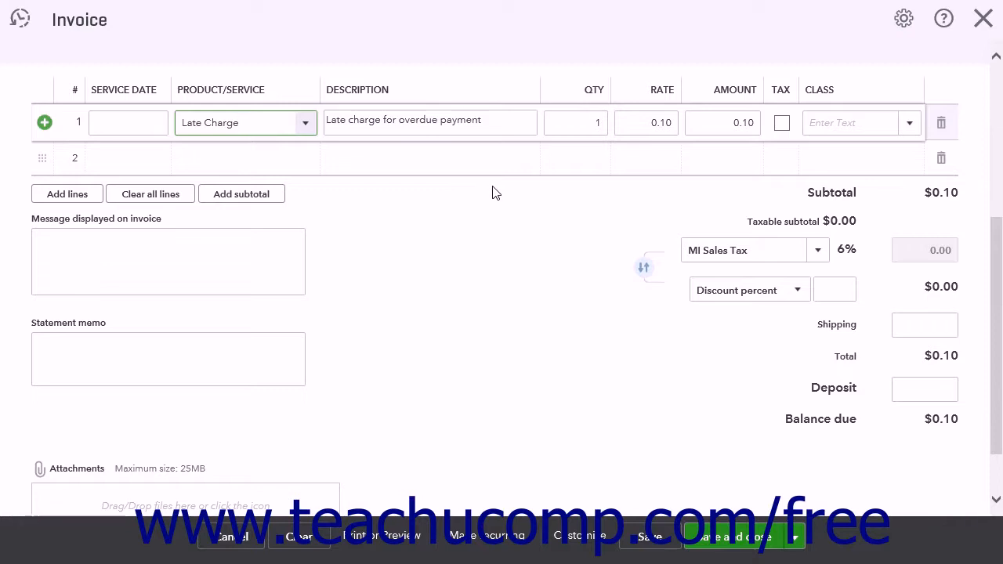
pyautogui.click(586, 119)
pyautogui.write('100')
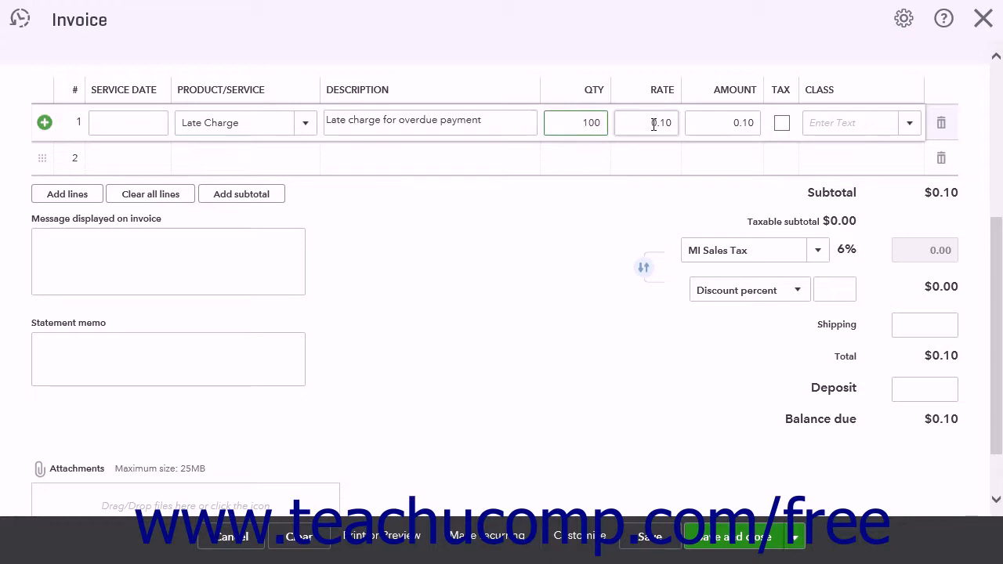
pyautogui.click(653, 124)
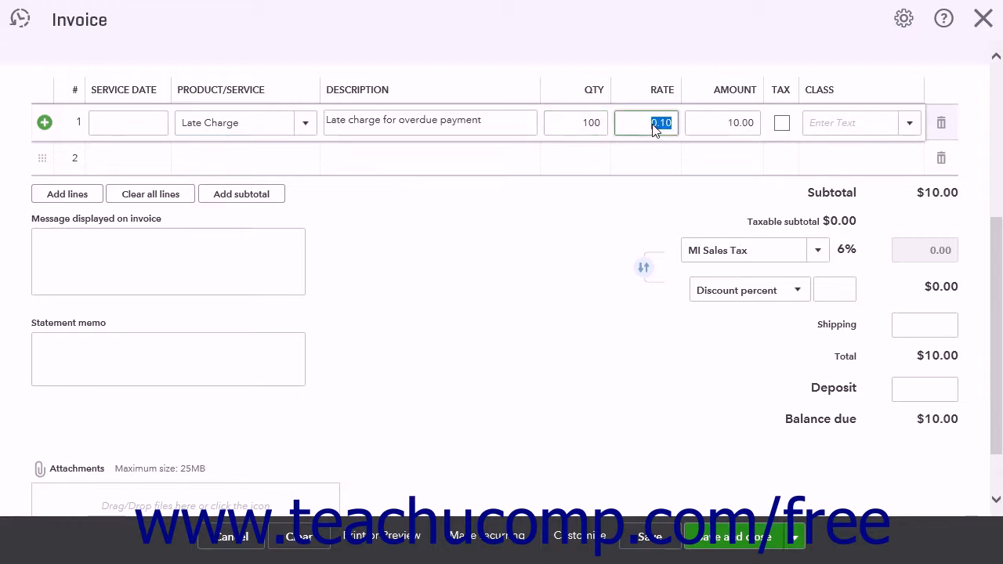
pyautogui.press('Tab')
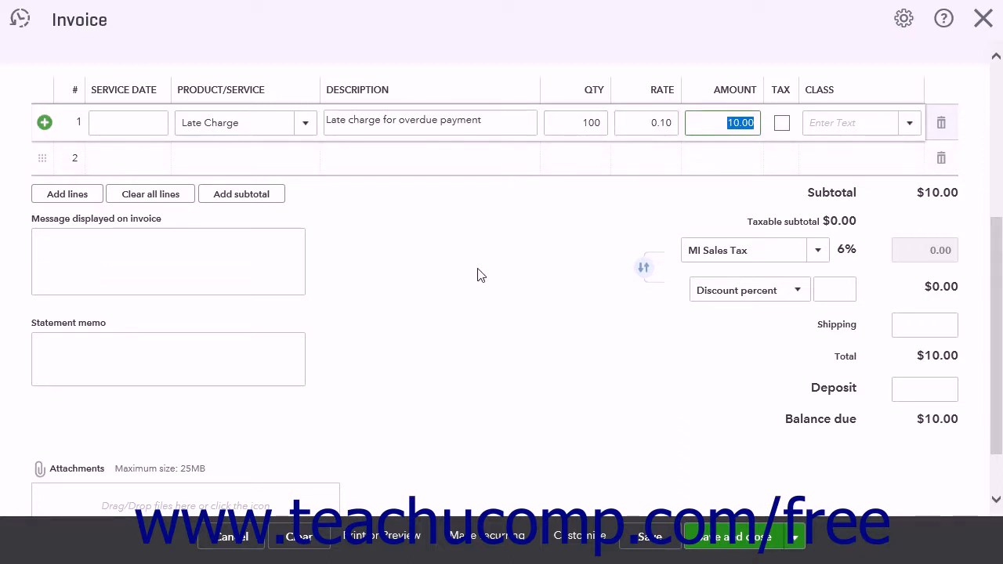
# Mark the invoice to print later, and save and close it
pyautogui.click(373, 541)
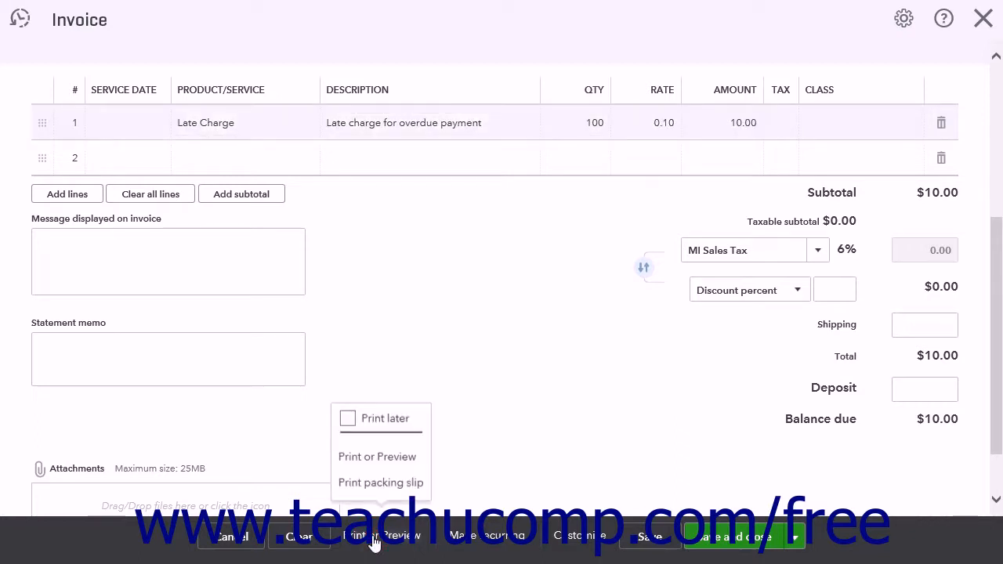
pyautogui.click(348, 425)
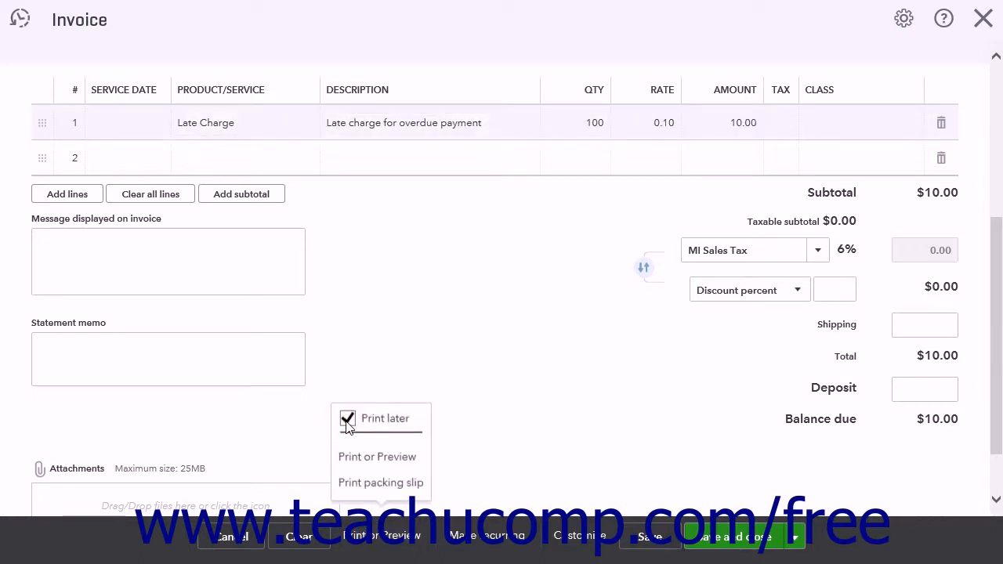
pyautogui.click(717, 539)
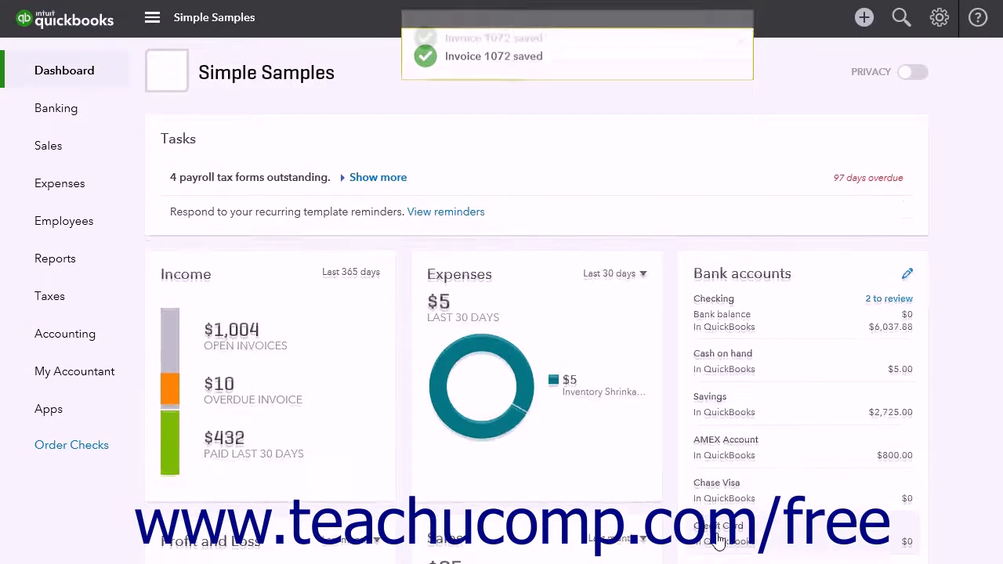
# Open the overdue Fred's Food Store invoice from the sales transactions and add the Late Charge item on its second line
pyautogui.click(61, 152)
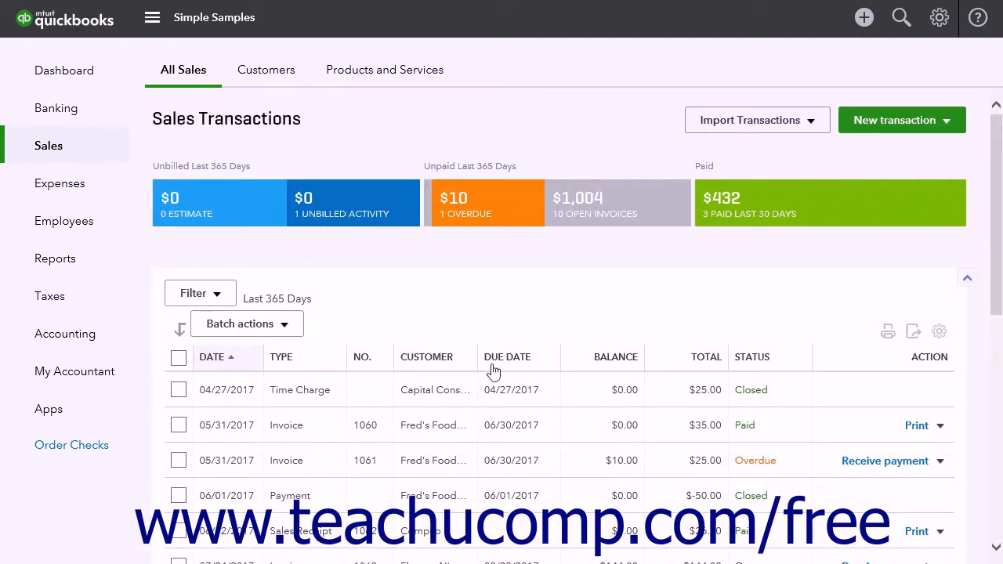
pyautogui.click(265, 468)
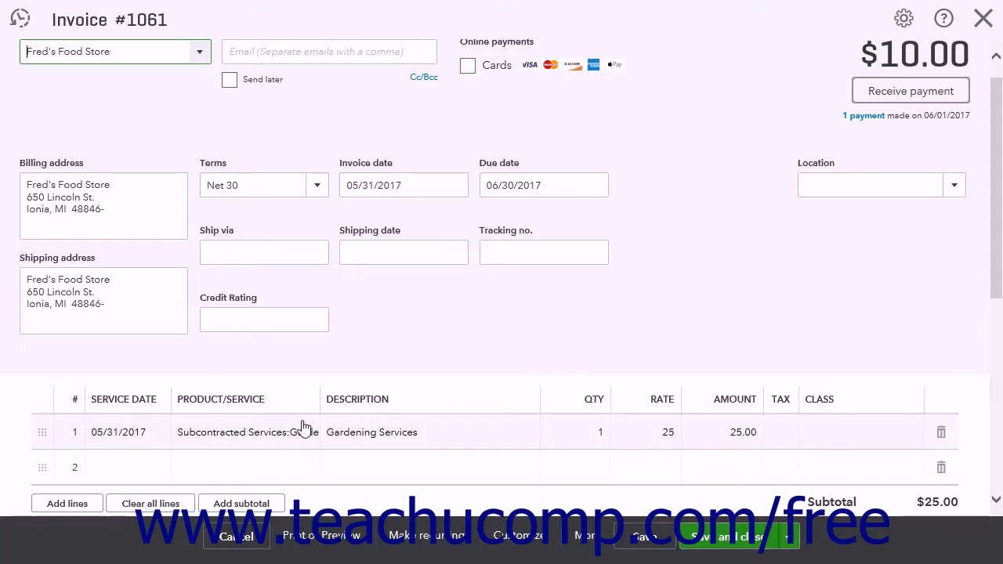
pyautogui.scroll(-1, 302, 426)
pyautogui.scroll(-2, 304, 426)
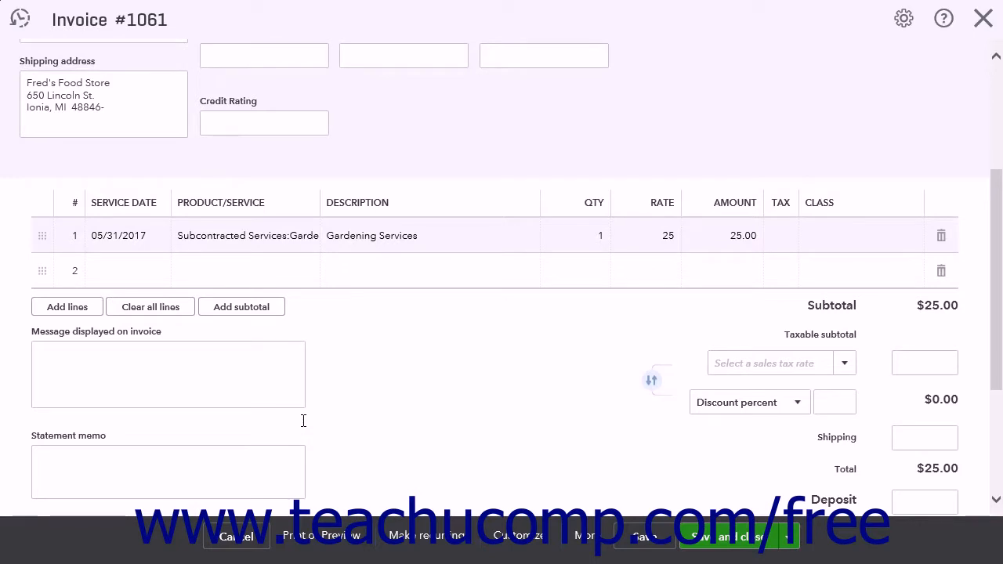
pyautogui.click(228, 275)
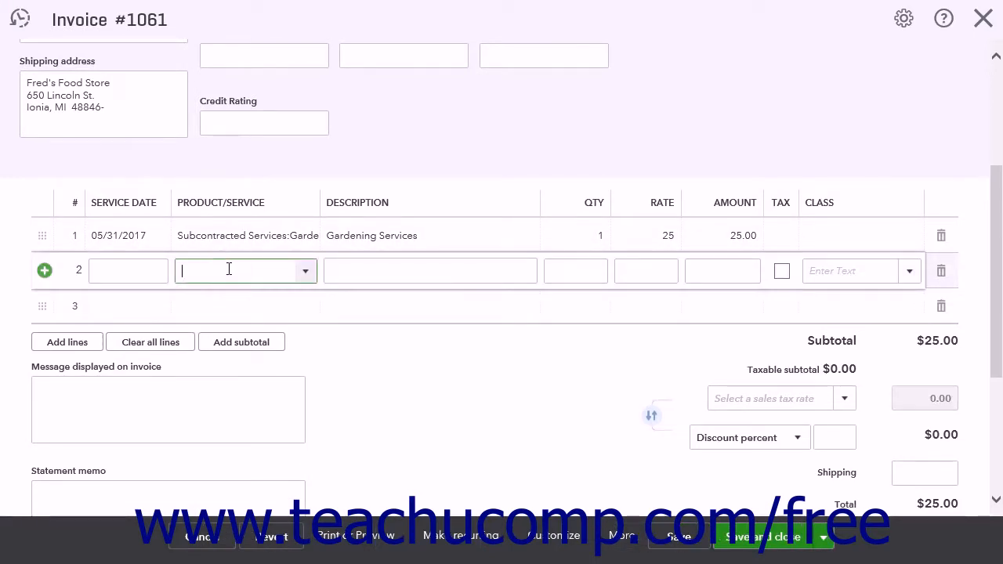
pyautogui.click(307, 272)
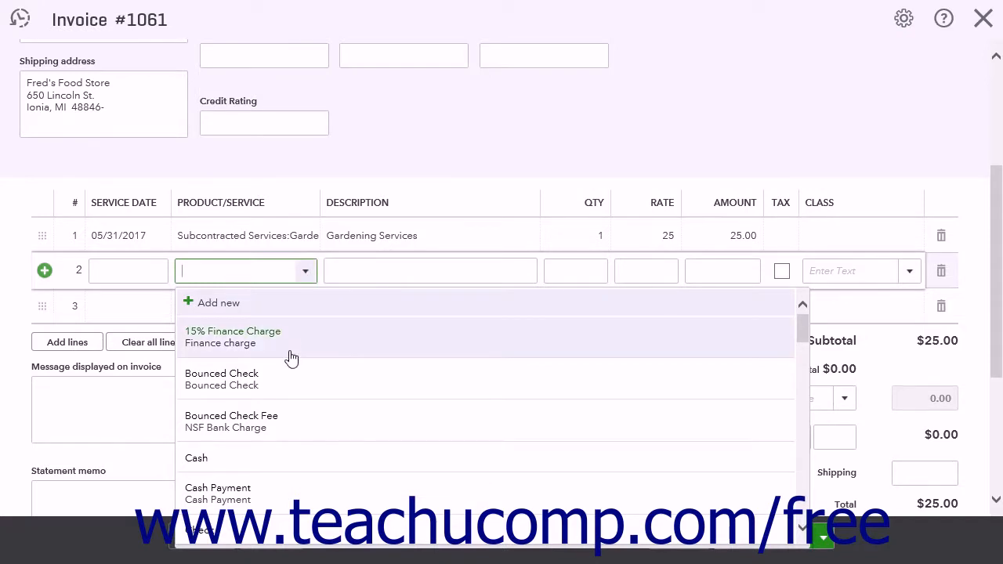
pyautogui.scroll(-8, 289, 367)
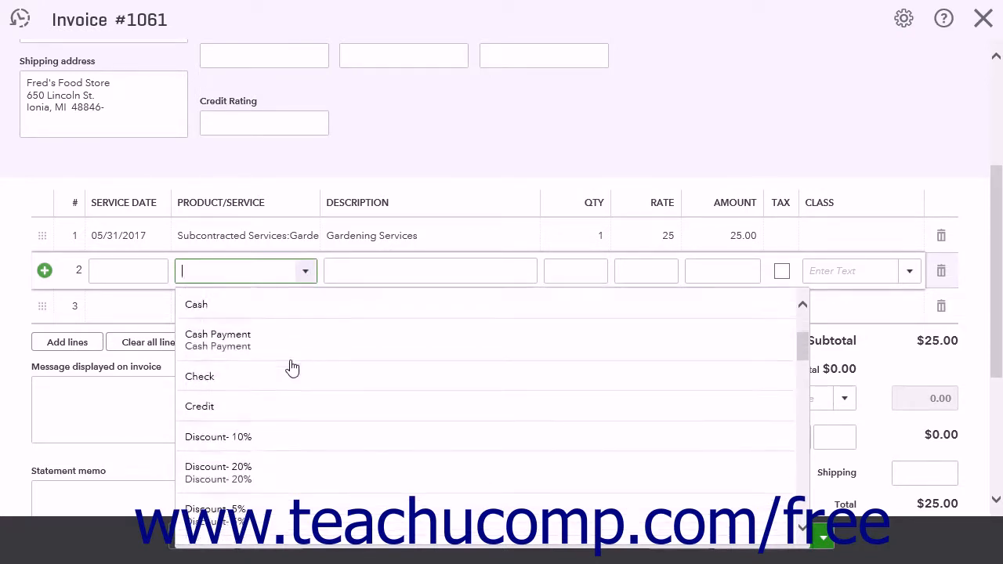
pyautogui.click(234, 470)
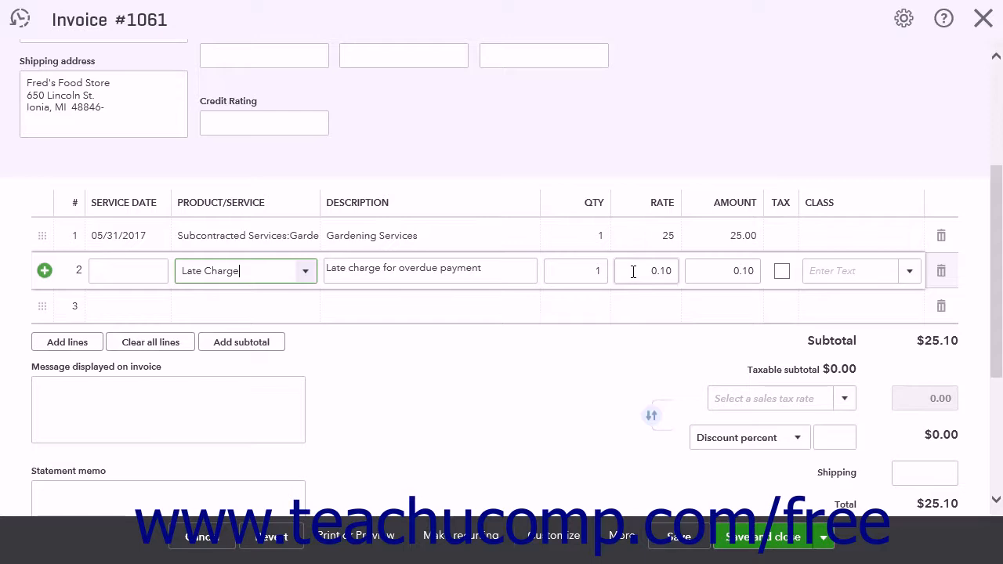
# Set the Late Charge line's quantity to 10, checking the invoice's balance due before and after the change
pyautogui.scroll(-2, 633, 272)
pyautogui.click(775, 206)
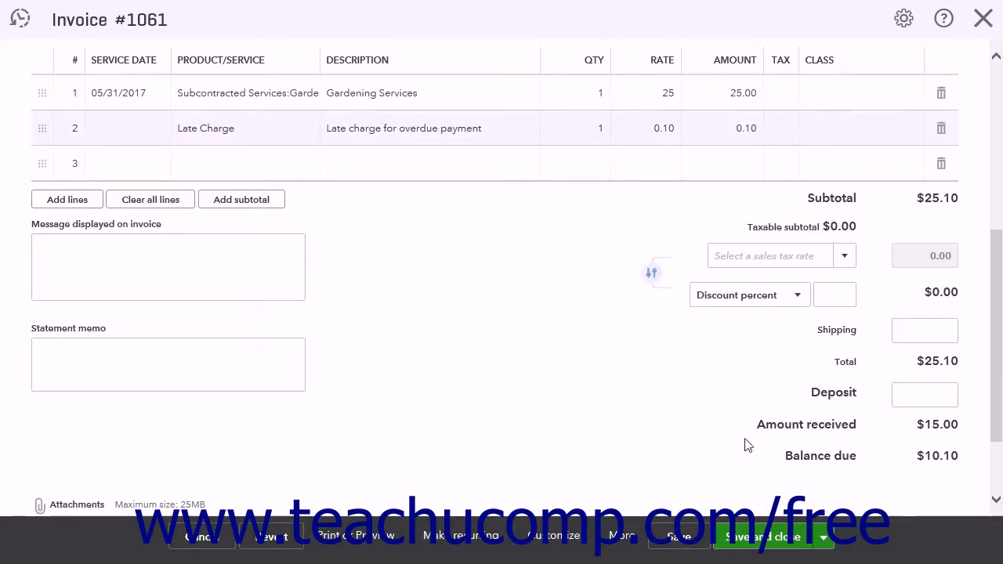
pyautogui.click(773, 471)
pyautogui.scroll(2, 767, 458)
pyautogui.click(579, 273)
pyautogui.write('10')
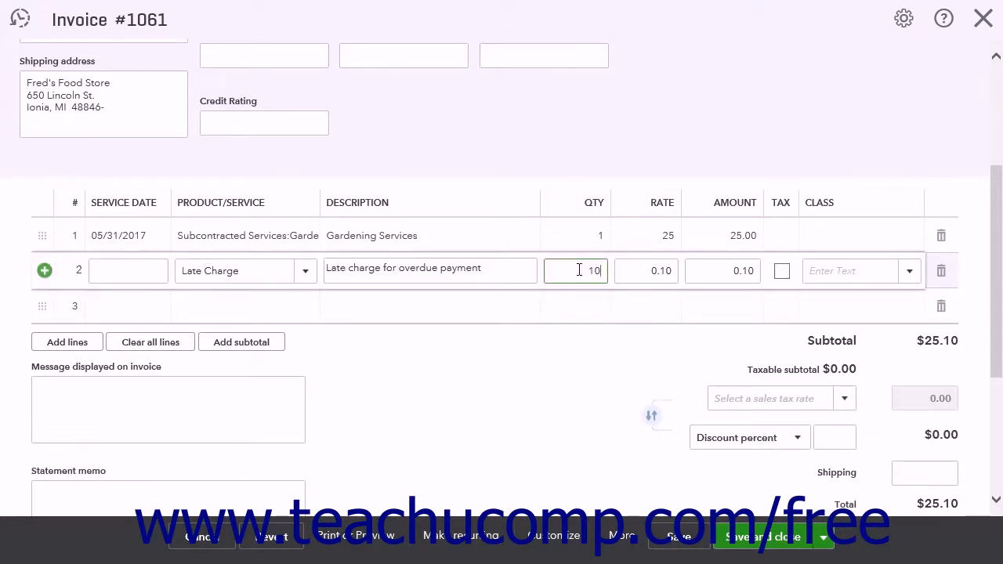
pyautogui.press('Tab')
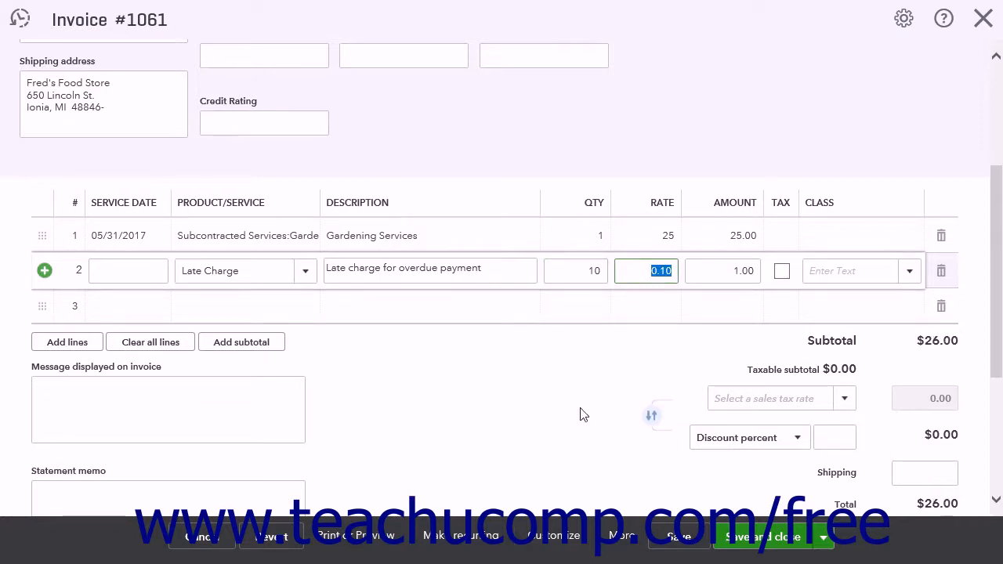
pyautogui.scroll(-3, 584, 415)
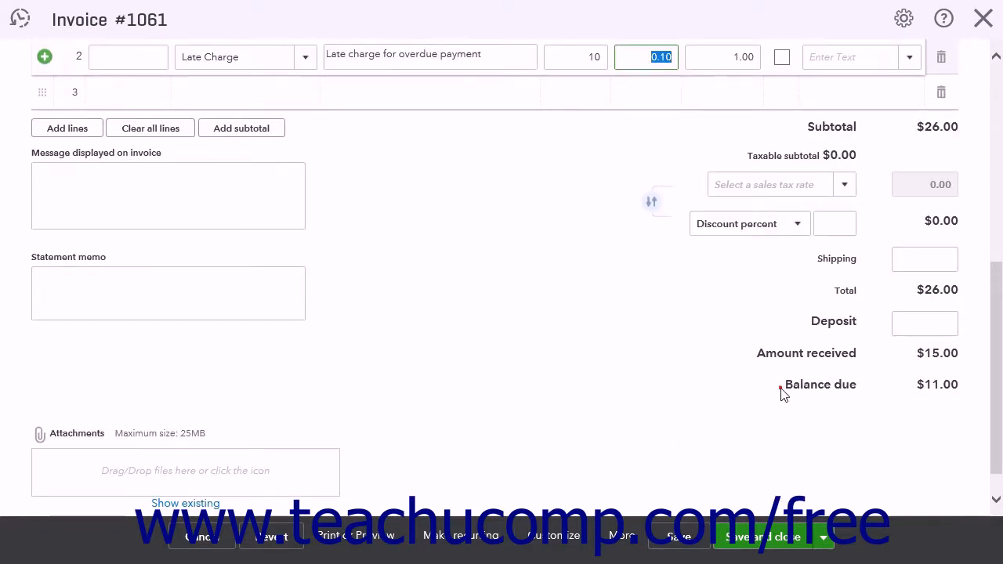
pyautogui.click(781, 391)
pyautogui.scroll(3, 618, 358)
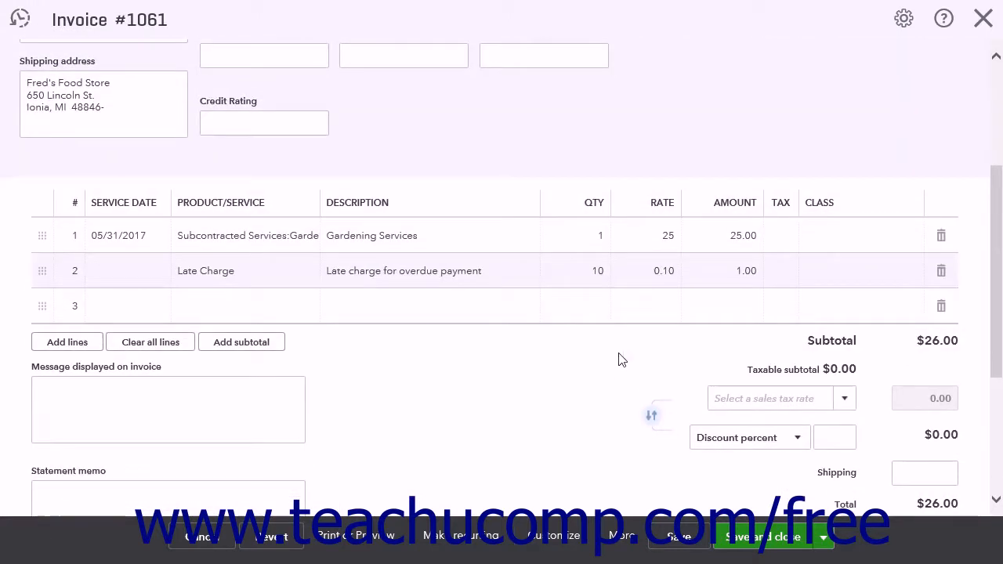
pyautogui.click(713, 281)
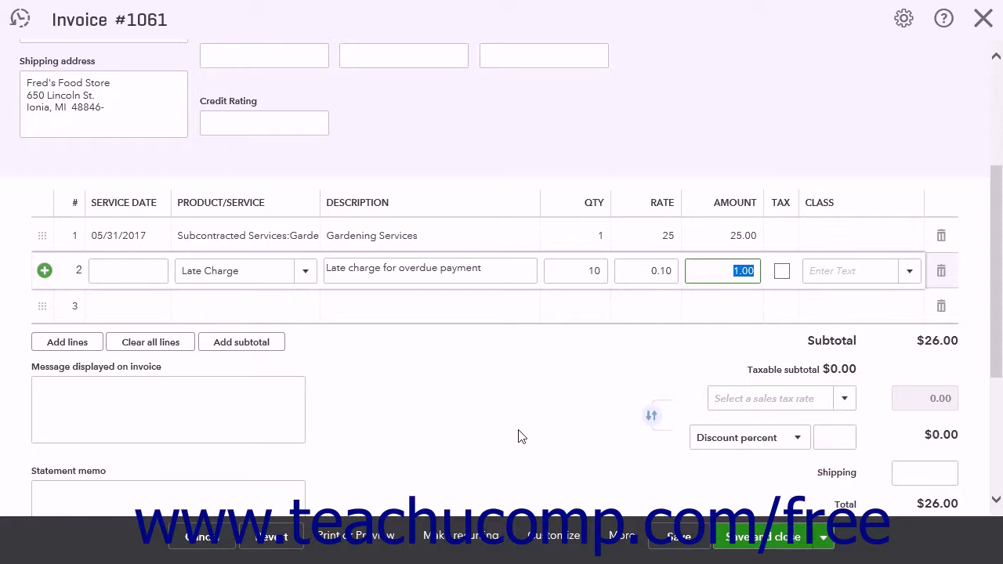
pyautogui.click(392, 543)
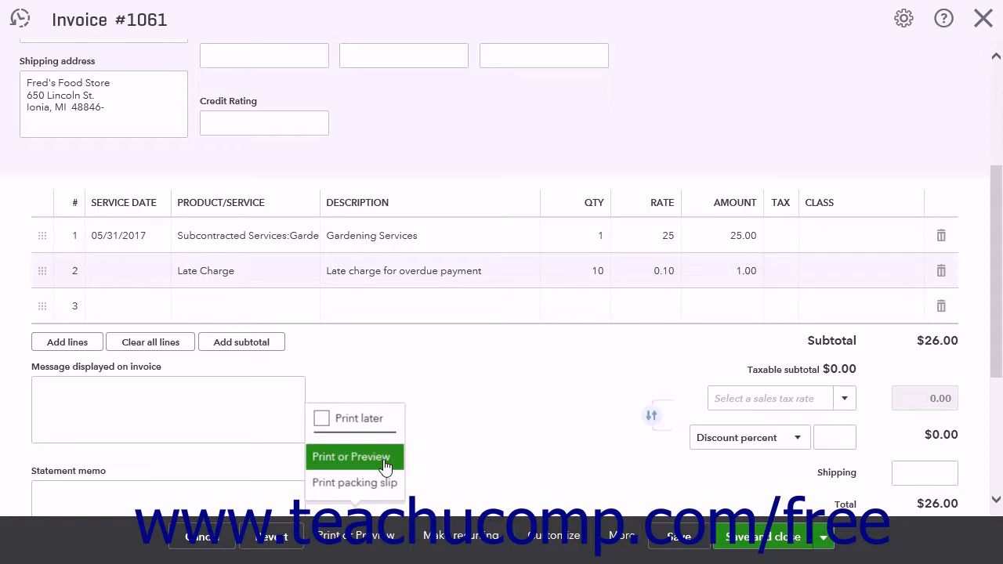
pyautogui.click(351, 457)
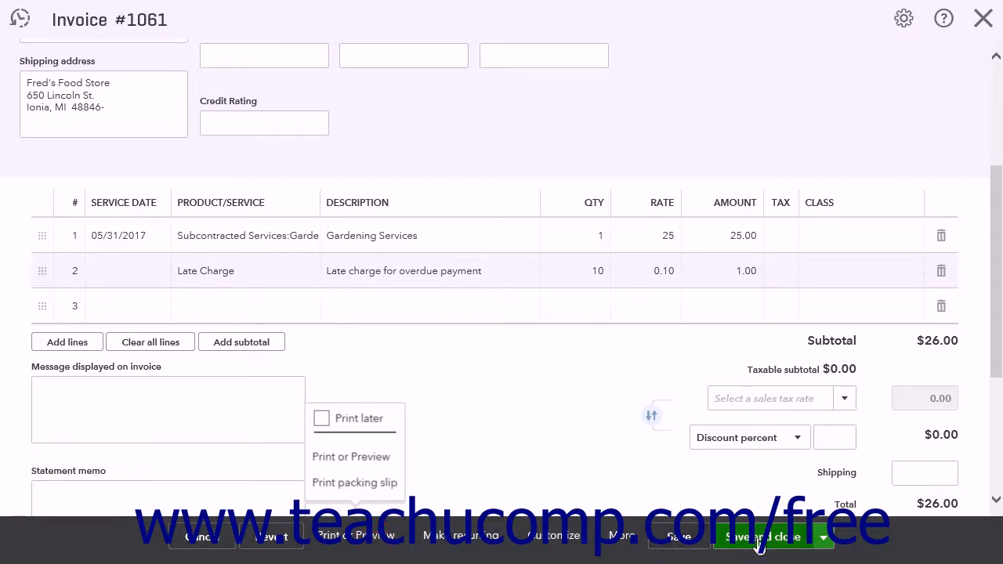
pyautogui.click(821, 539)
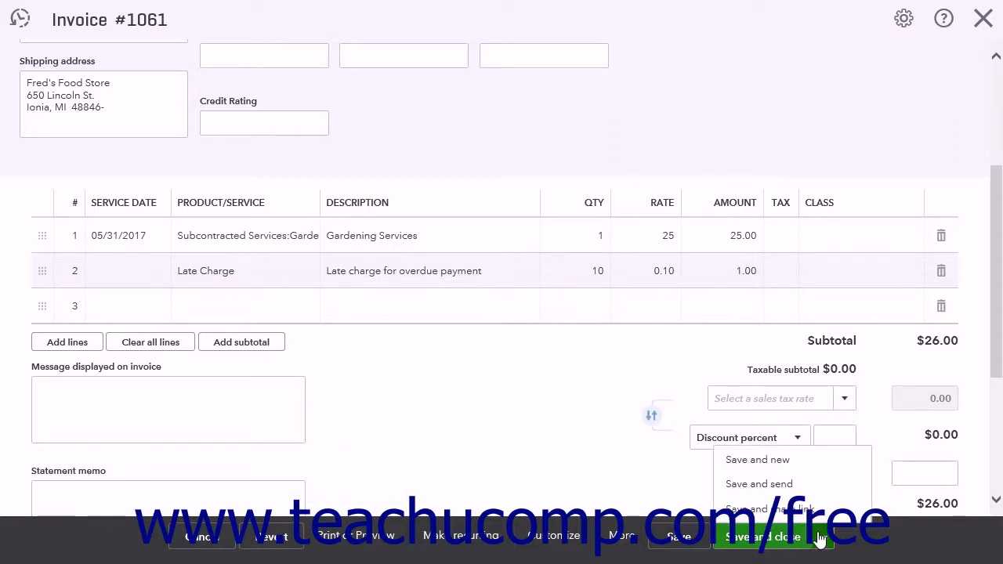
pyautogui.click(819, 538)
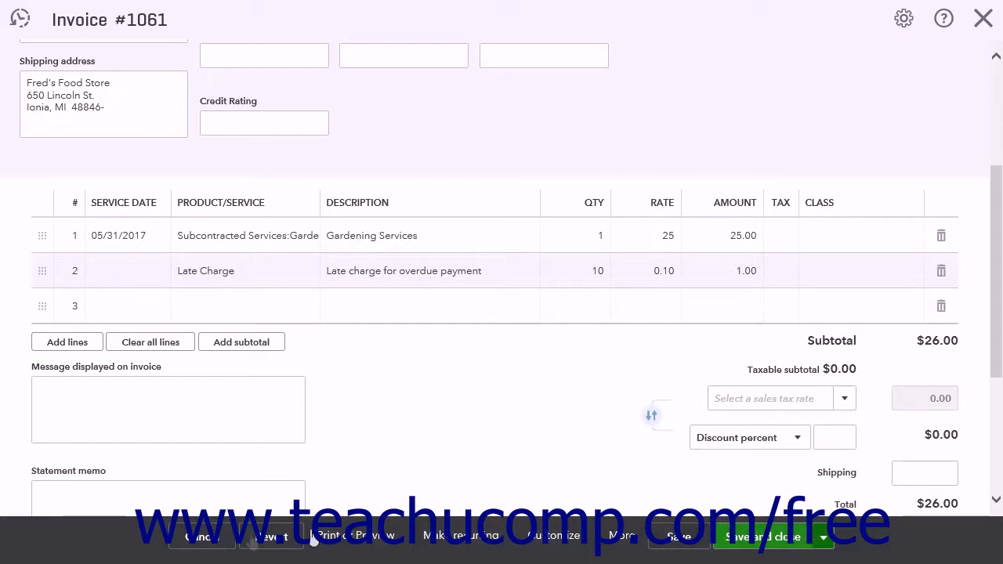
# Save the changed Fred's Food Store invoice and close its window
pyautogui.click(688, 544)
pyautogui.click(637, 333)
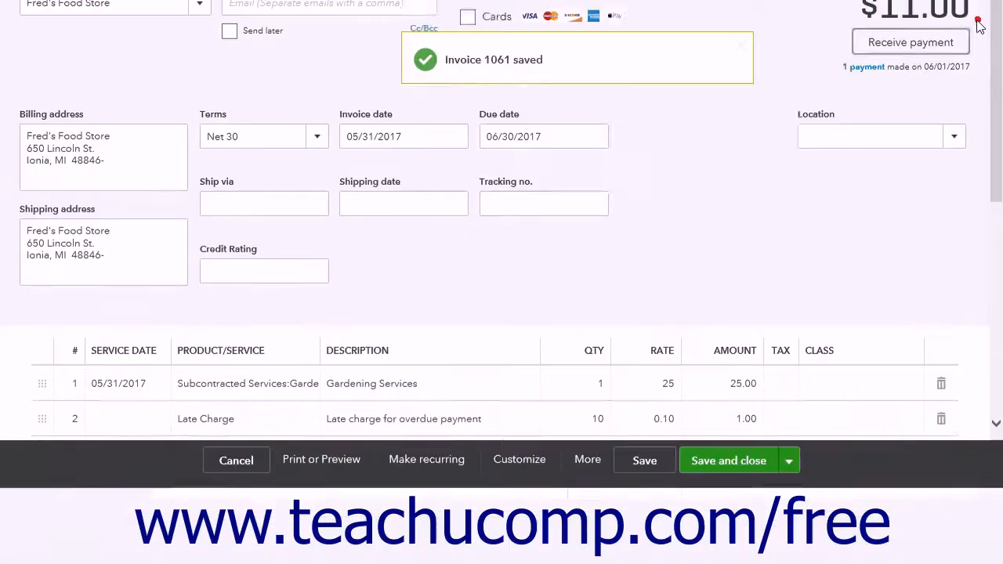
pyautogui.click(981, 20)
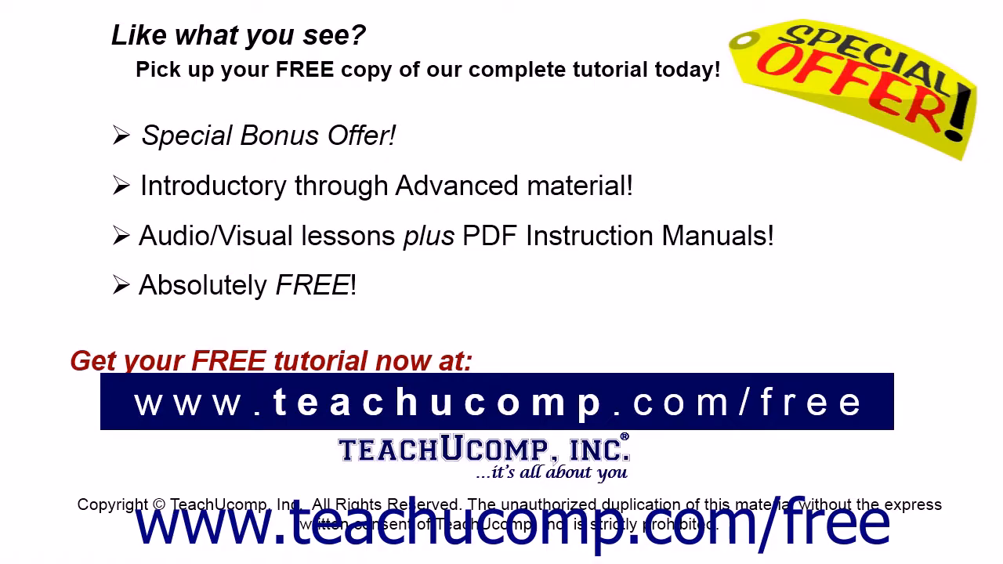